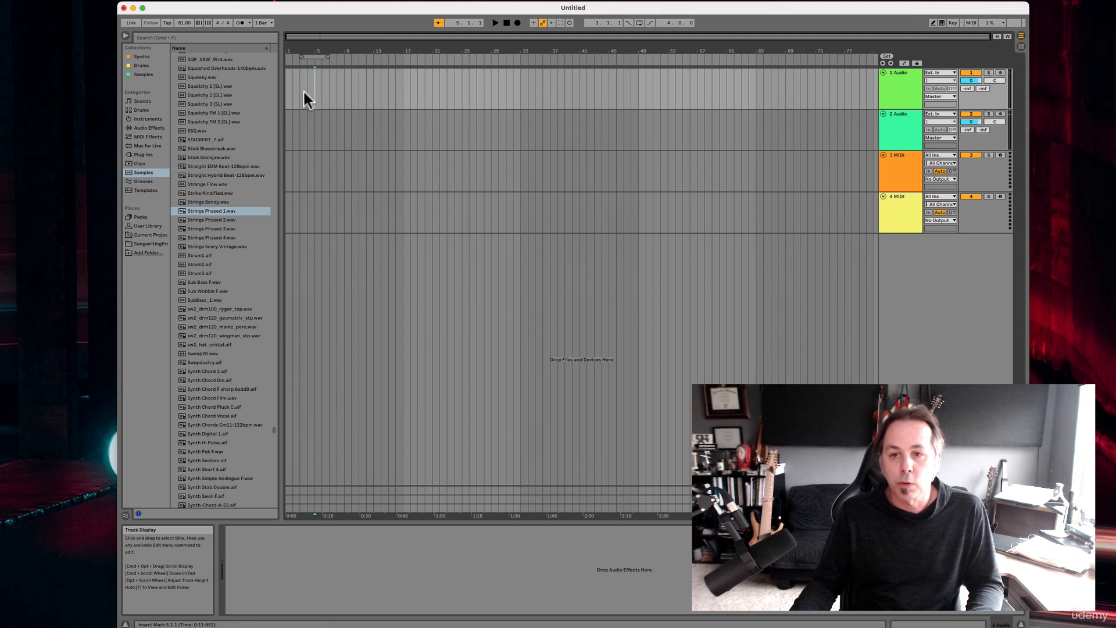
Select time ranges across the lanes of the two audio tracks and the two MIDI tracks in turn
{"action": "left_click_drag", "start_coordinate": [303, 91], "coordinate": [884, 82]}
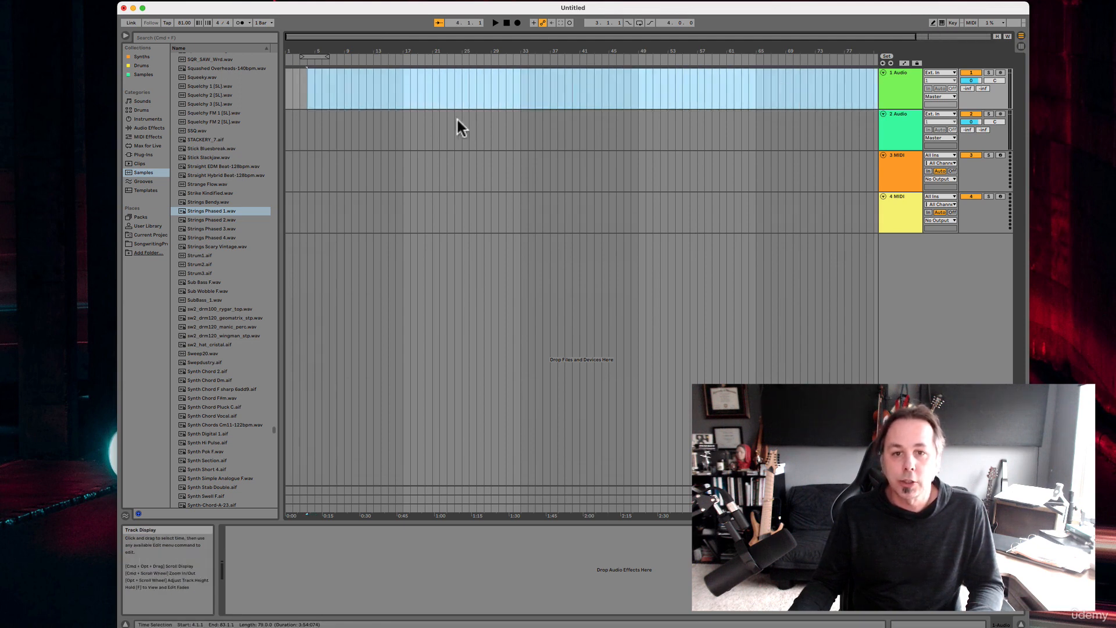
{"action": "left_click_drag", "start_coordinate": [309, 135], "coordinate": [849, 116]}
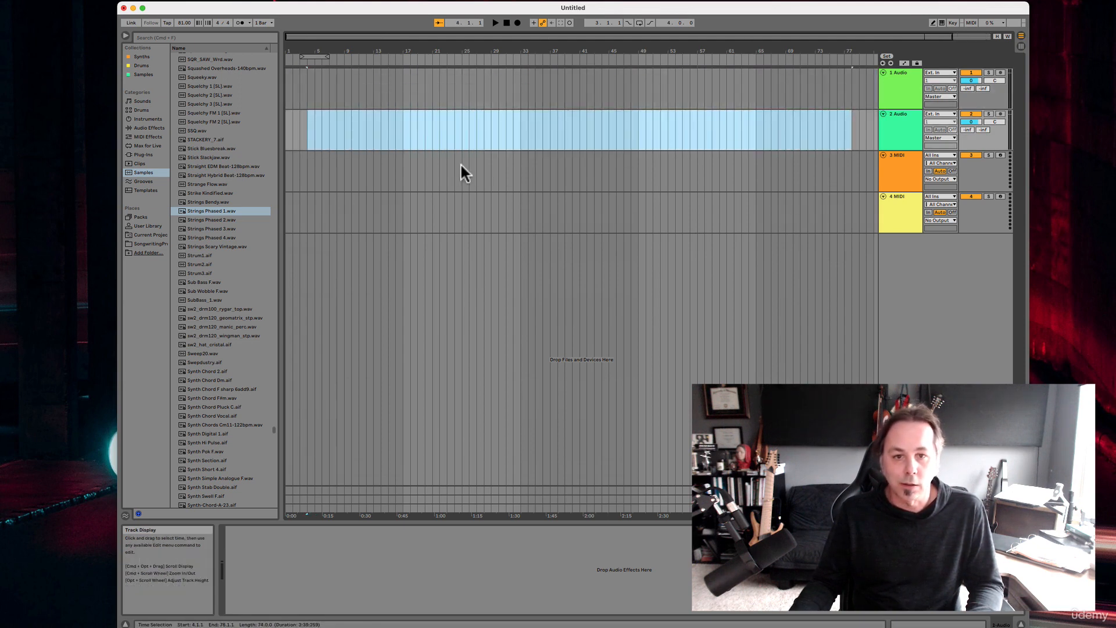
{"action": "left_click_drag", "start_coordinate": [359, 172], "coordinate": [597, 198]}
{"action": "left_click_drag", "start_coordinate": [470, 203], "coordinate": [706, 197]}
{"action": "left_click", "coordinate": [639, 220]}
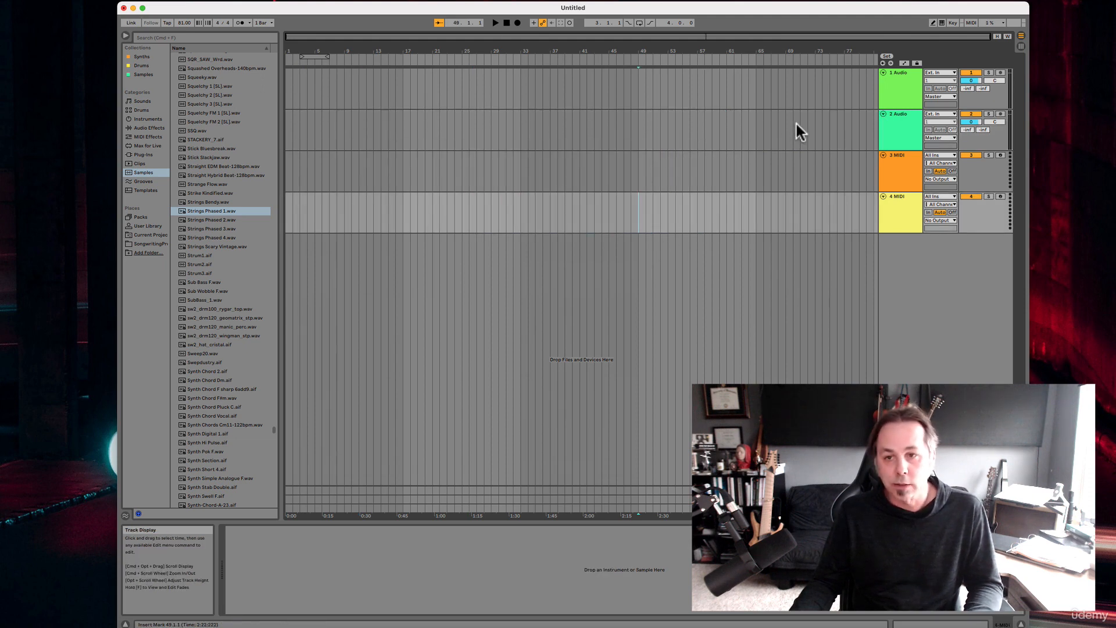
Step through the headers of the audio and MIDI tracks, ending with 1 Audio selected
{"action": "left_click", "coordinate": [885, 84]}
{"action": "left_click", "coordinate": [899, 124]}
{"action": "left_click", "coordinate": [898, 94]}
{"action": "left_click", "coordinate": [898, 156]}
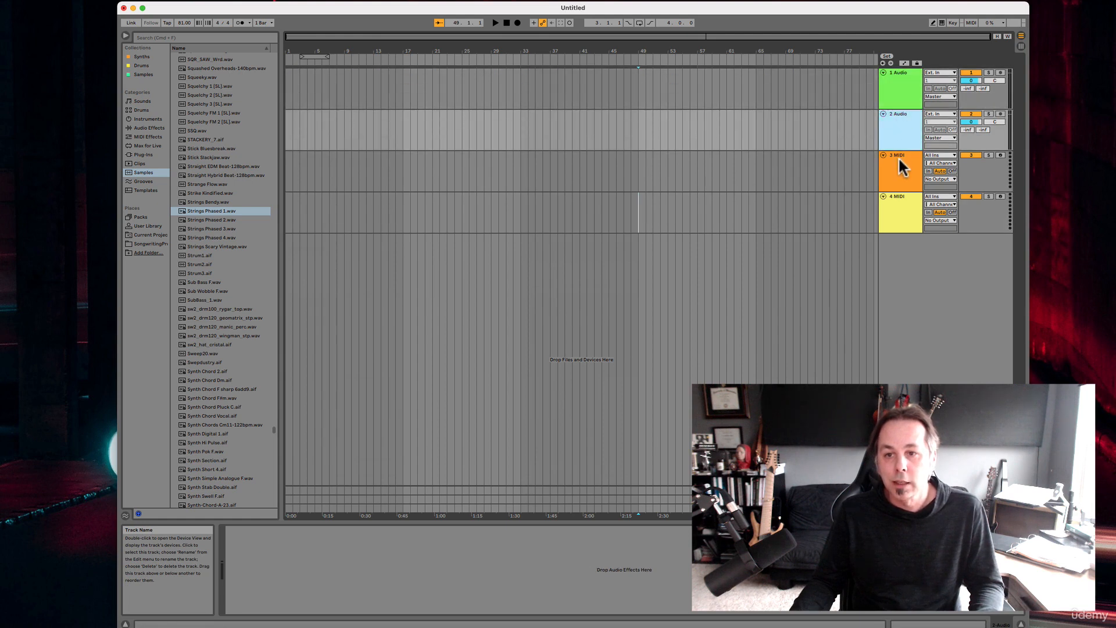
{"action": "left_click", "coordinate": [905, 209]}
{"action": "left_click", "coordinate": [904, 178]}
{"action": "left_click", "coordinate": [901, 210]}
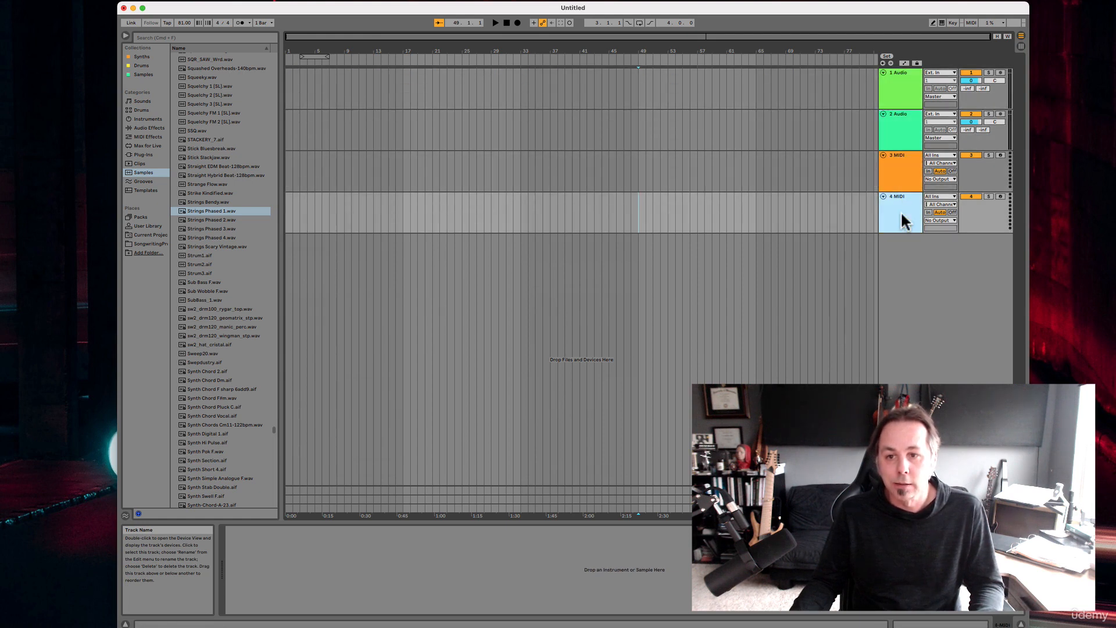
{"action": "left_click", "coordinate": [895, 92]}
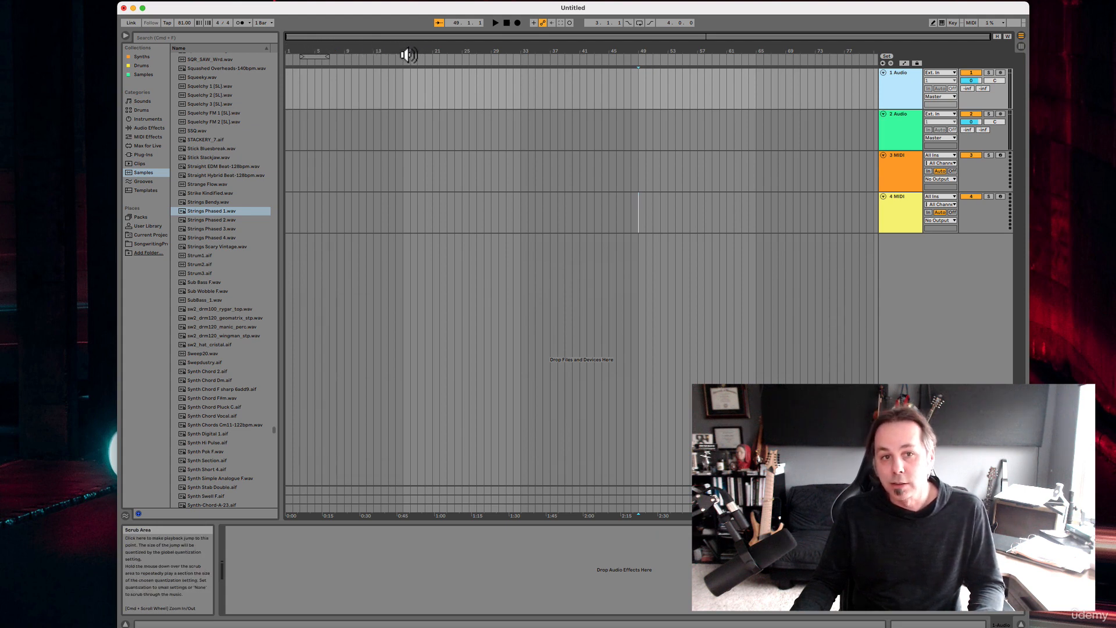
Zoom in on the arrangement timeline and bring the bars from about 9 to 41 into view
{"action": "left_click_drag", "start_coordinate": [459, 48], "coordinate": [460, 75]}
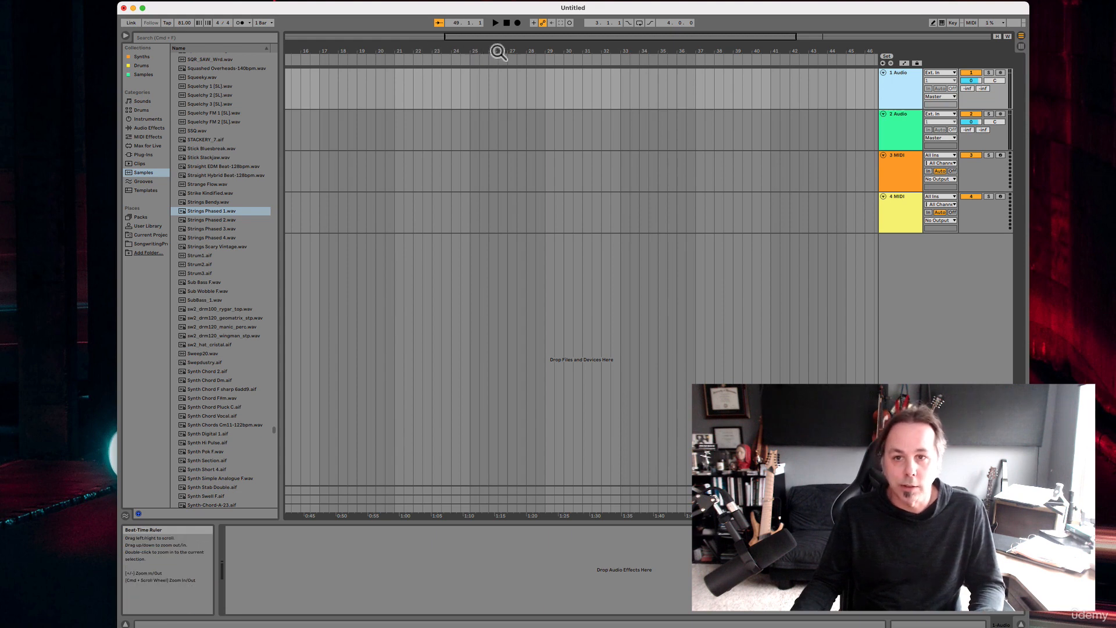
{"action": "left_click_drag", "start_coordinate": [445, 36], "coordinate": [460, 38]}
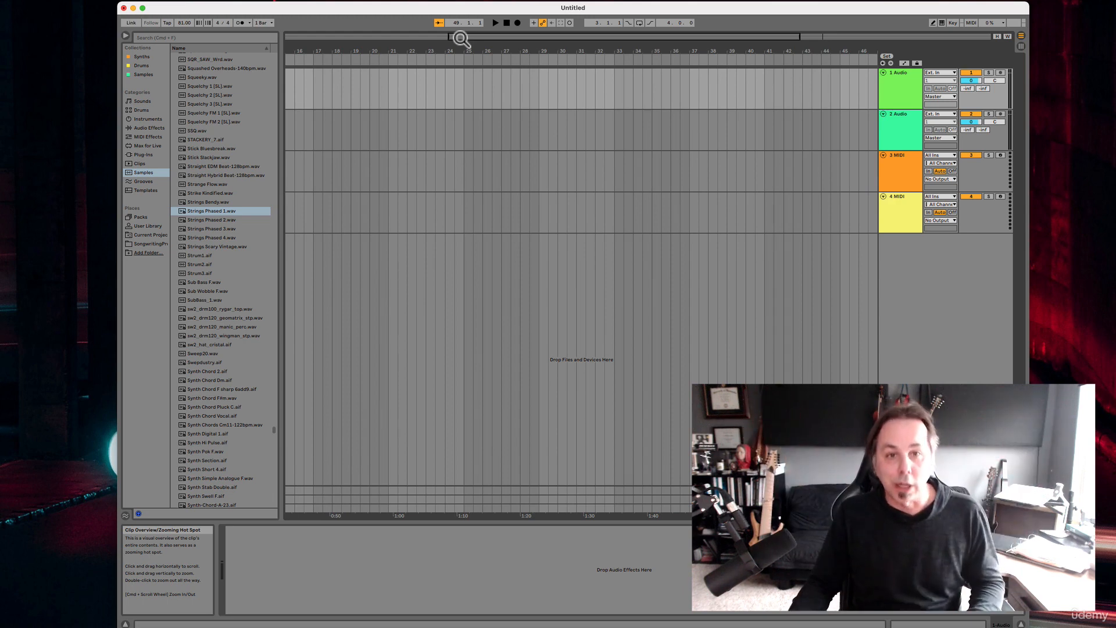
{"action": "left_click_drag", "start_coordinate": [461, 39], "coordinate": [424, 37]}
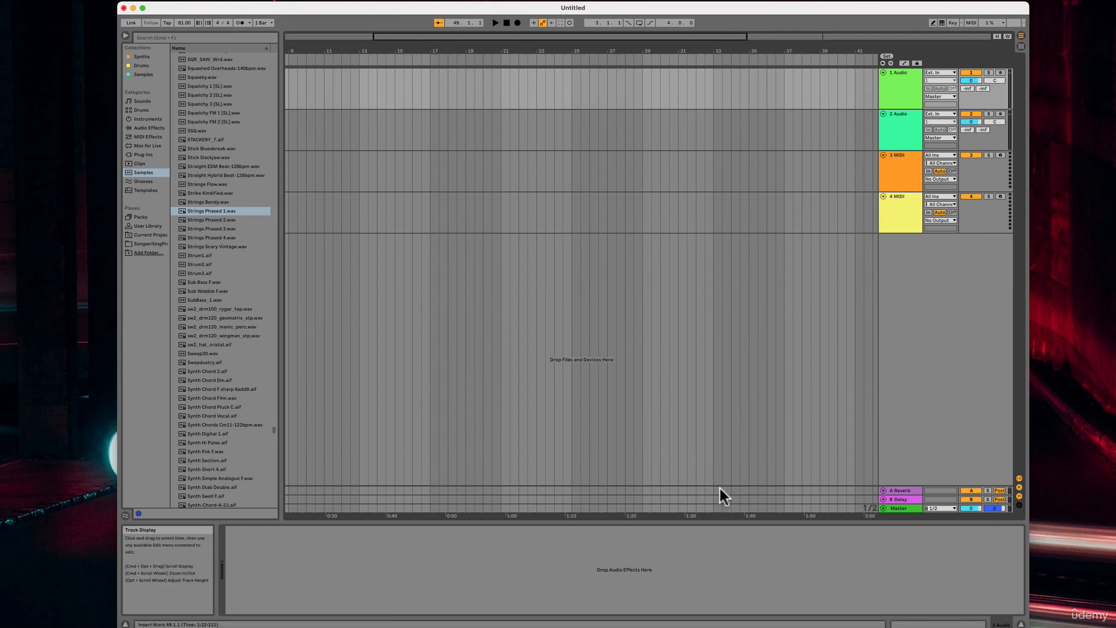
Examine the effect devices on the return tracks B Delay and A Reverb
{"action": "left_click", "coordinate": [737, 490]}
{"action": "left_click", "coordinate": [899, 498]}
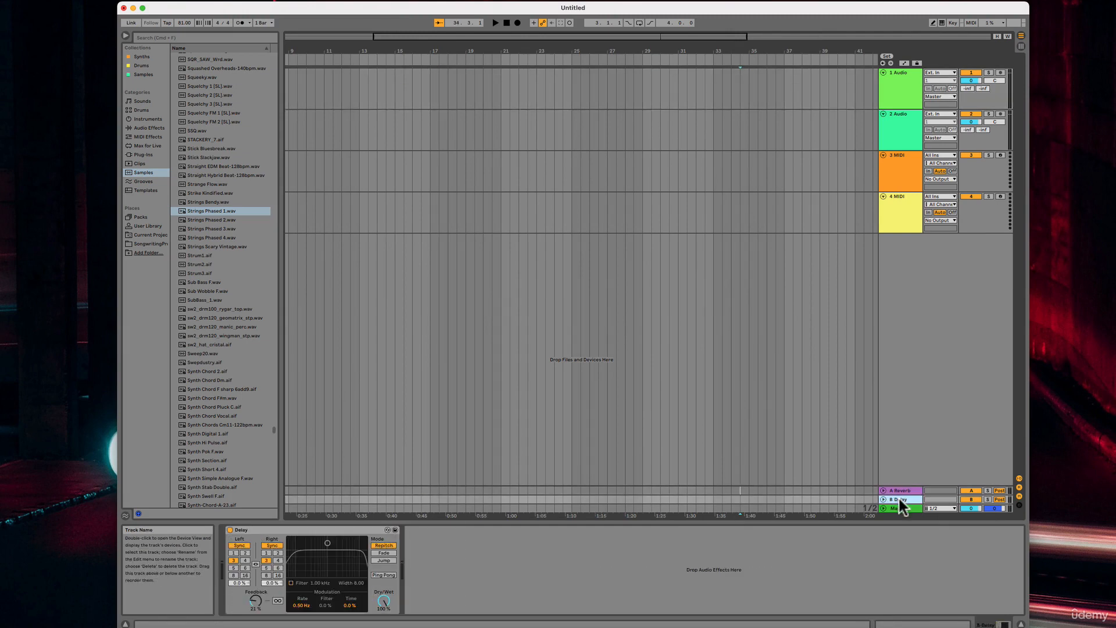
{"action": "left_click", "coordinate": [896, 490]}
{"action": "left_click", "coordinate": [899, 498]}
{"action": "left_click", "coordinate": [896, 491]}
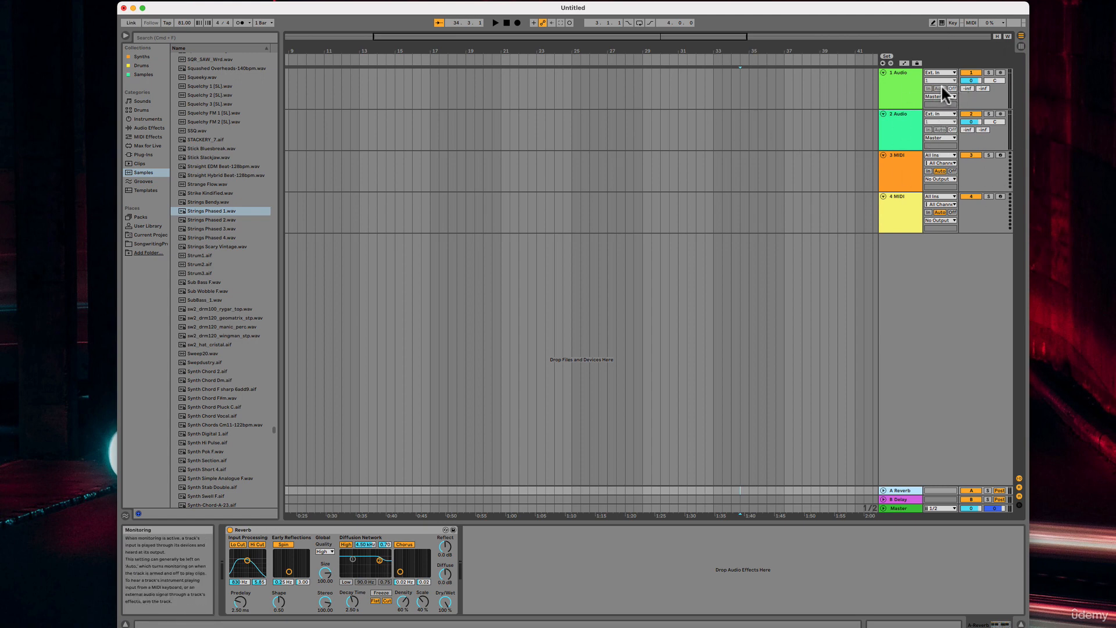
Select the 1 Audio track and fold and unfold it twice
{"action": "left_click", "coordinate": [895, 93]}
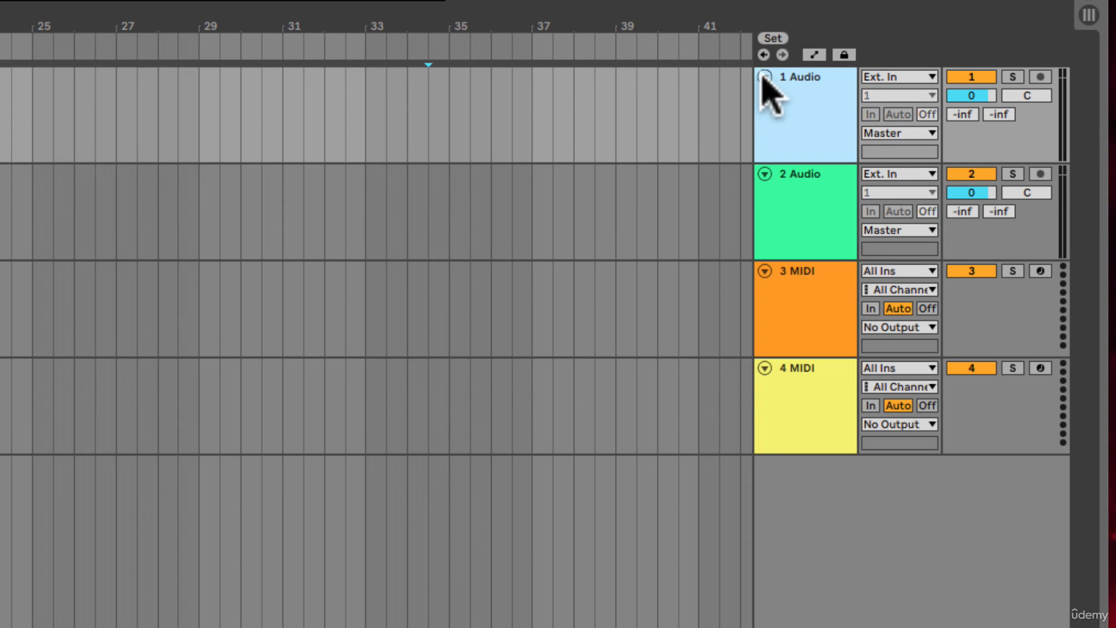
{"action": "left_click", "coordinate": [765, 78]}
{"action": "left_click", "coordinate": [765, 78]}
{"action": "left_click", "coordinate": [764, 78]}
{"action": "left_click", "coordinate": [765, 77]}
Examine the available audio input sources for the 1 Audio track
{"action": "left_click", "coordinate": [896, 78]}
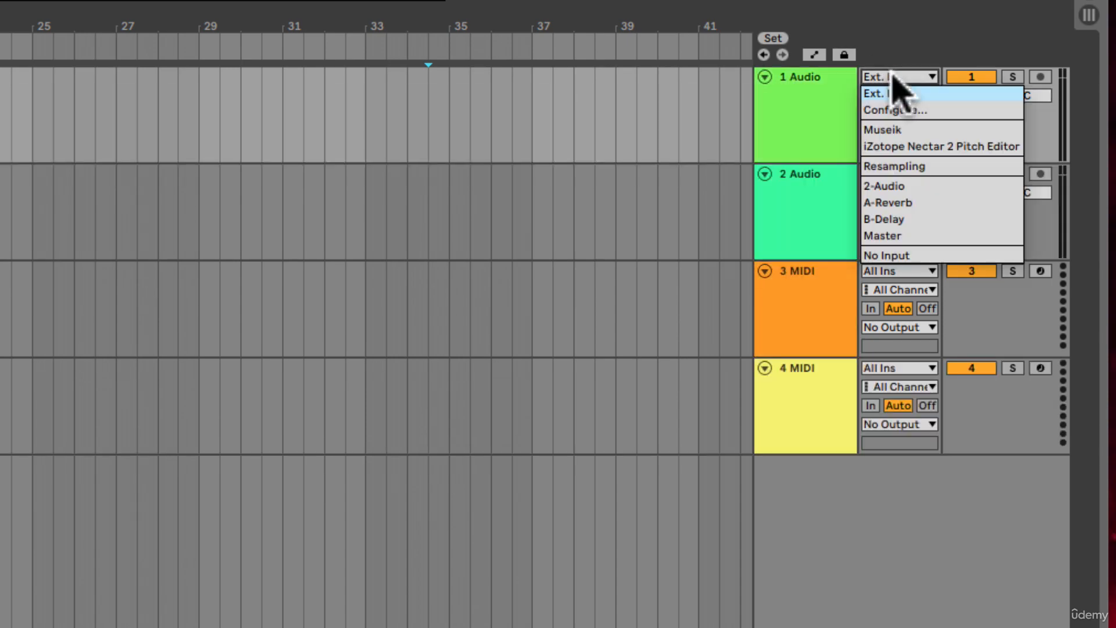
{"action": "left_click", "coordinate": [893, 76]}
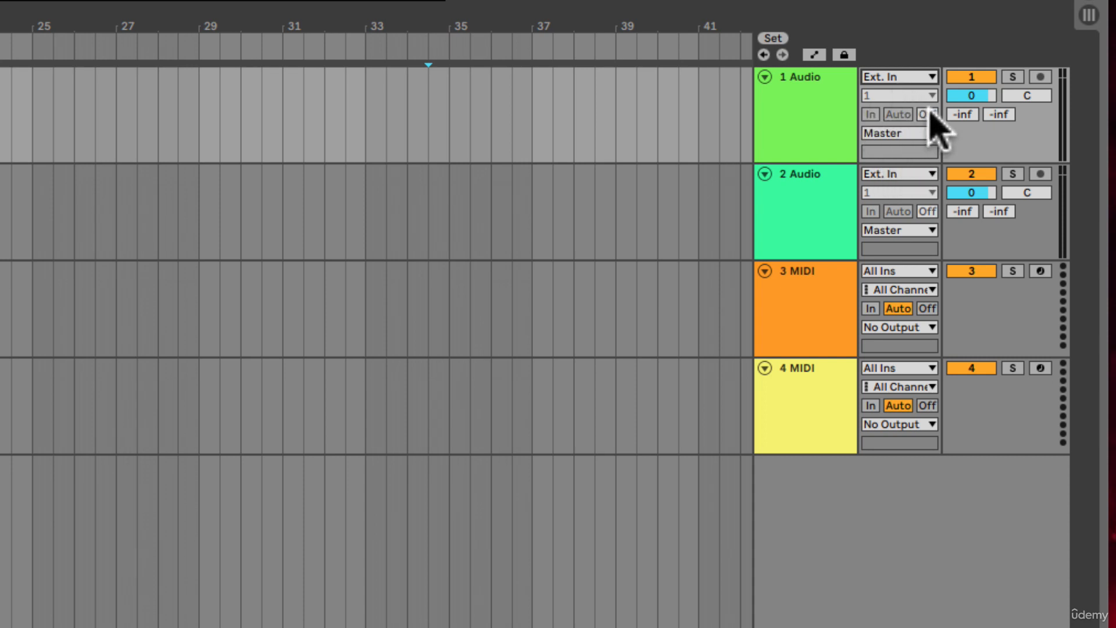
{"action": "left_click", "coordinate": [809, 124]}
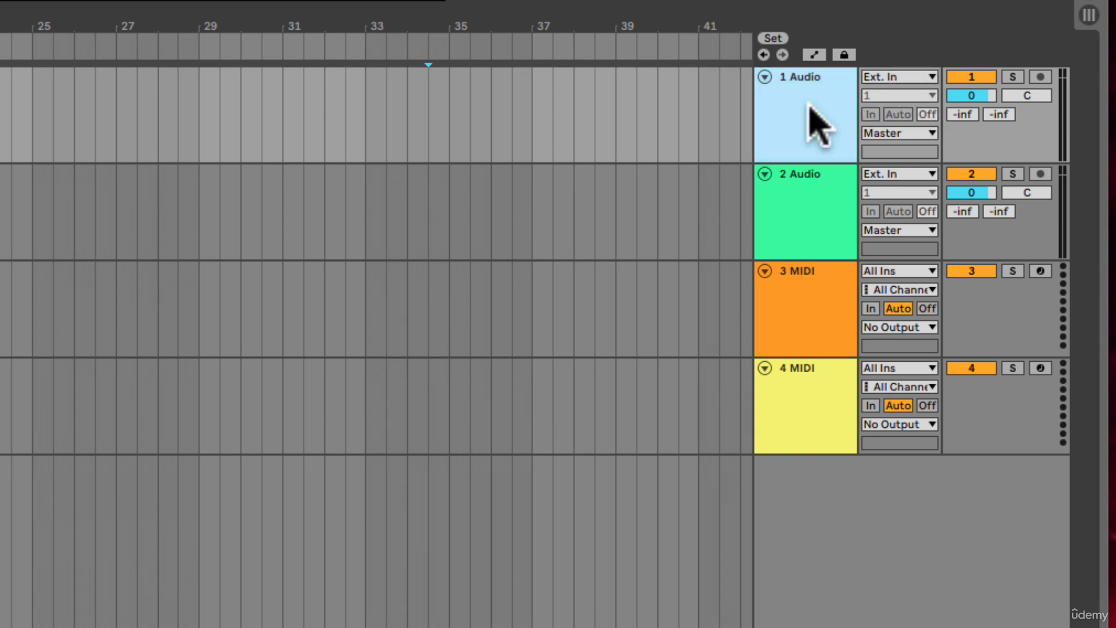
{"action": "left_click", "coordinate": [910, 82]}
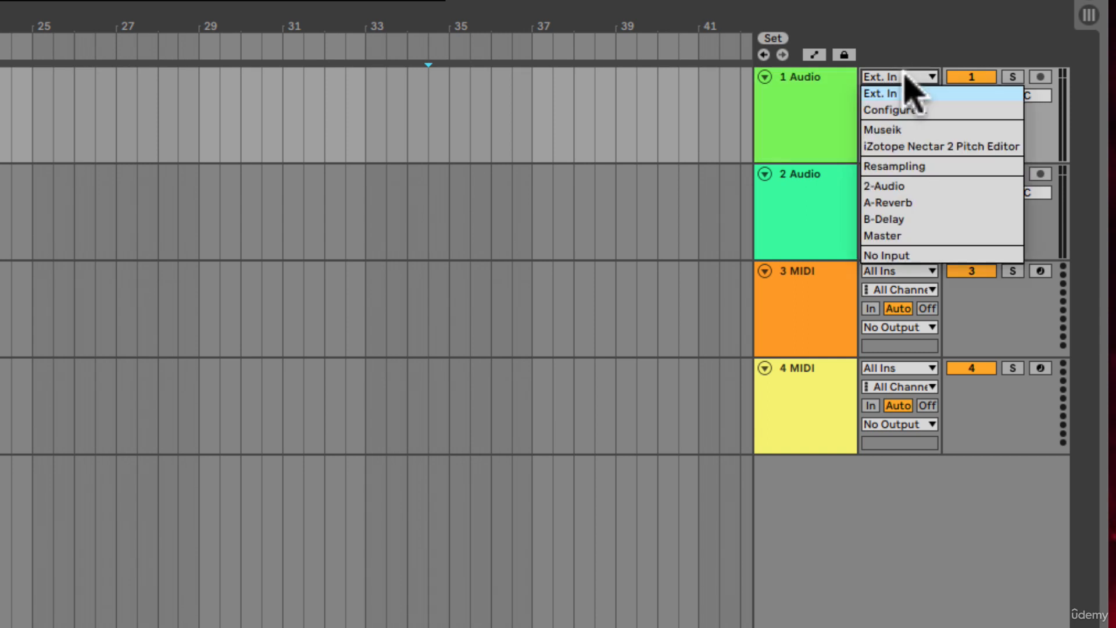
{"action": "left_click", "coordinate": [905, 75]}
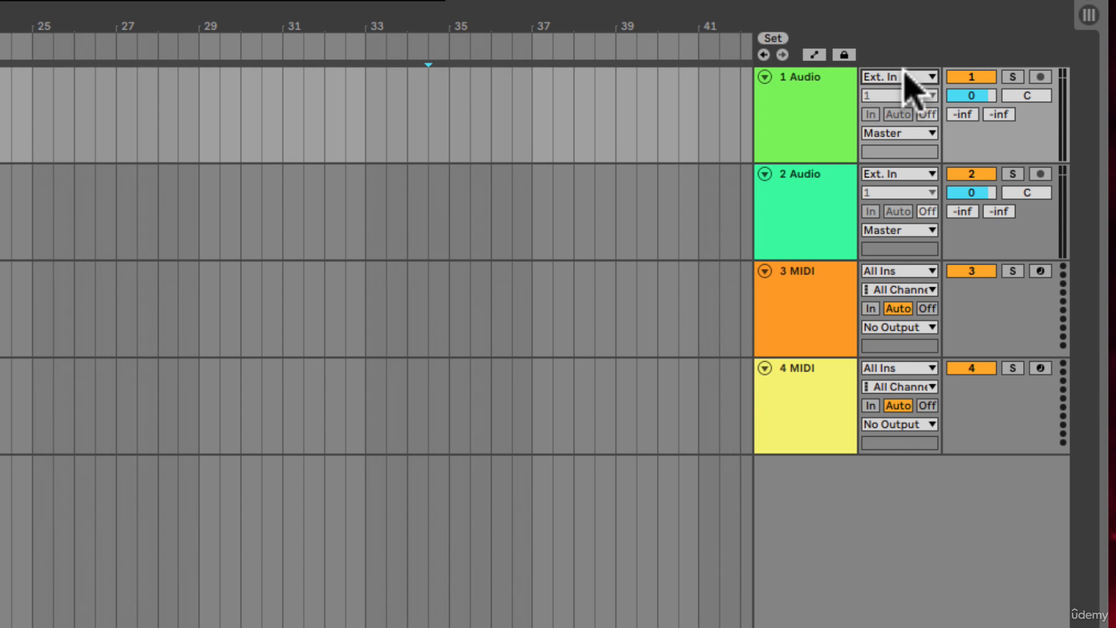
Set the input of 1 Audio to Ext. In on channel 1
{"action": "left_click", "coordinate": [911, 81]}
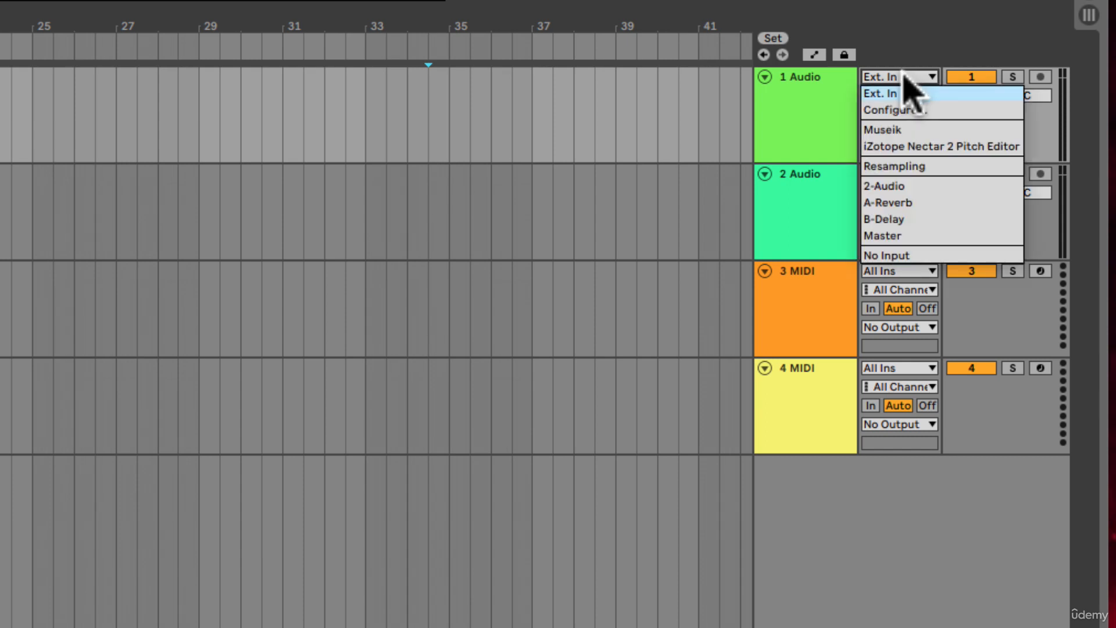
{"action": "left_click", "coordinate": [898, 94]}
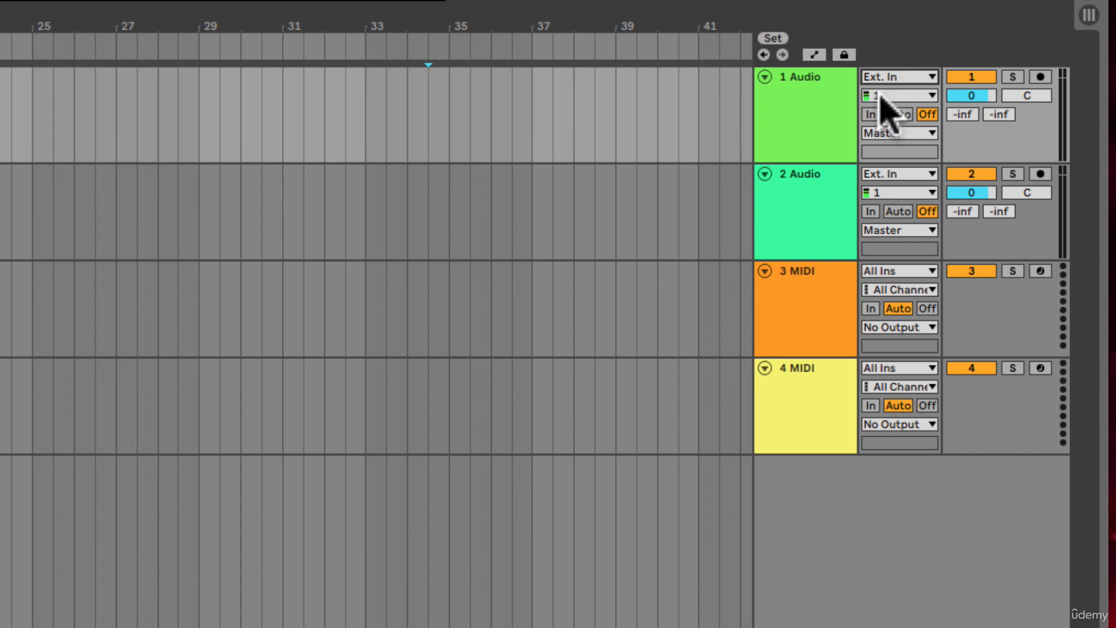
{"action": "left_click", "coordinate": [880, 95]}
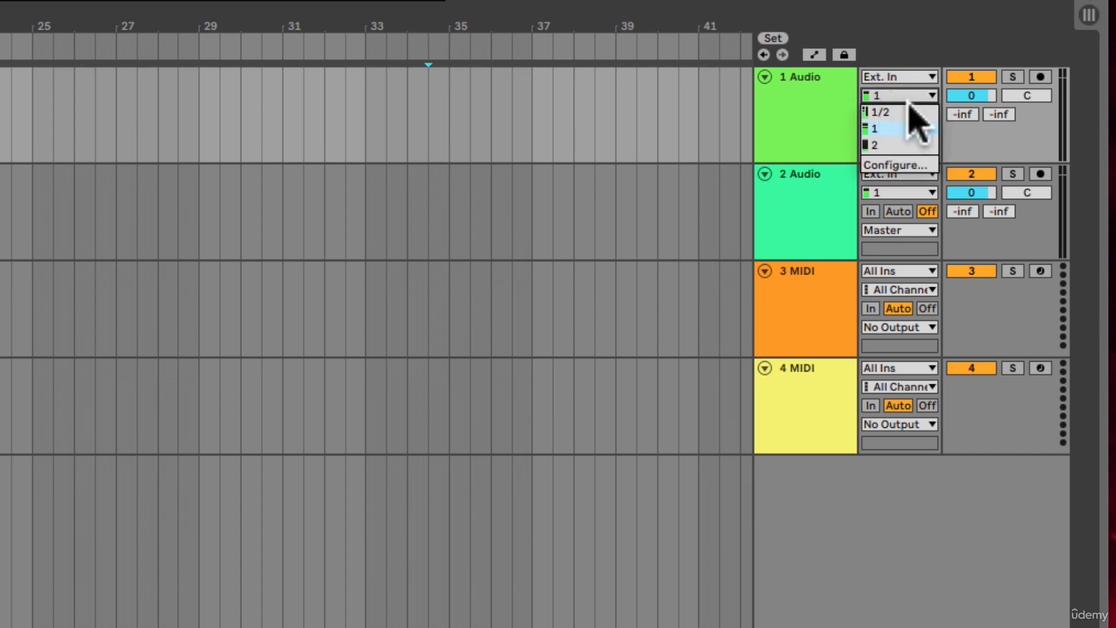
{"action": "left_click", "coordinate": [890, 131]}
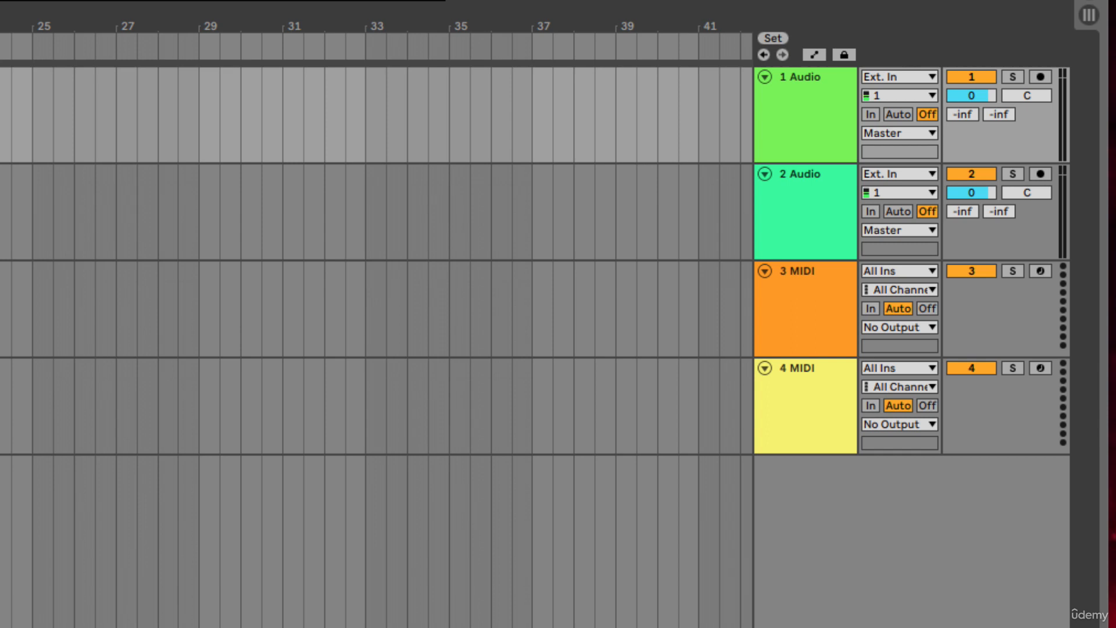
Arm 1 Audio and record a short clip on it, stopping just before bar 19
{"action": "scroll", "coordinate": [372, 290], "scroll_direction": "left", "scroll_amount": 5}
{"action": "left_click", "coordinate": [1040, 77]}
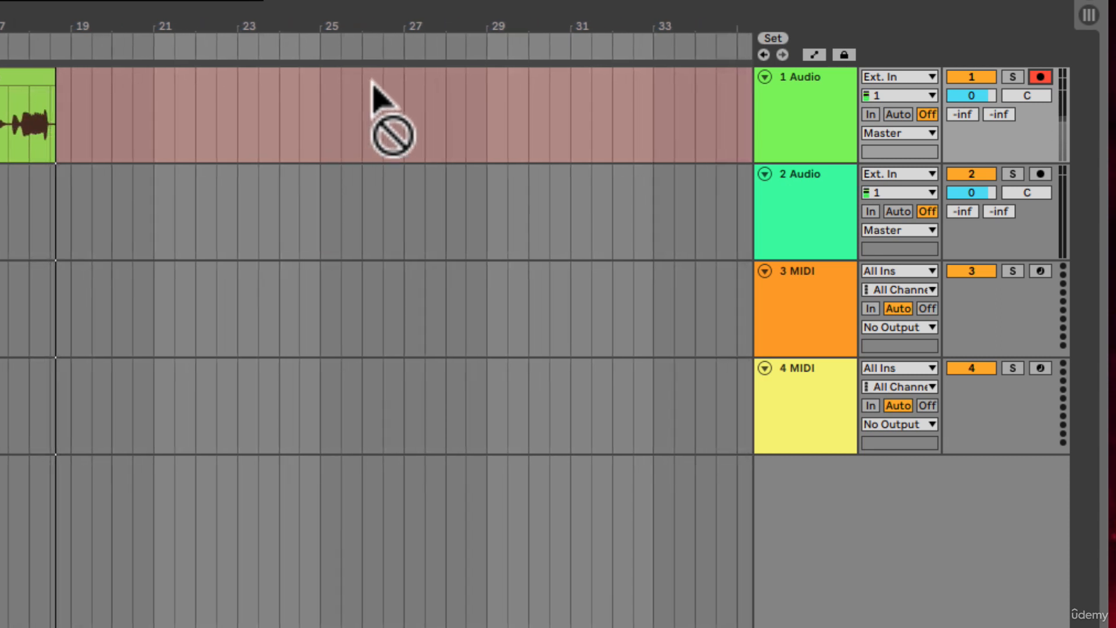
{"action": "key", "text": "space"}
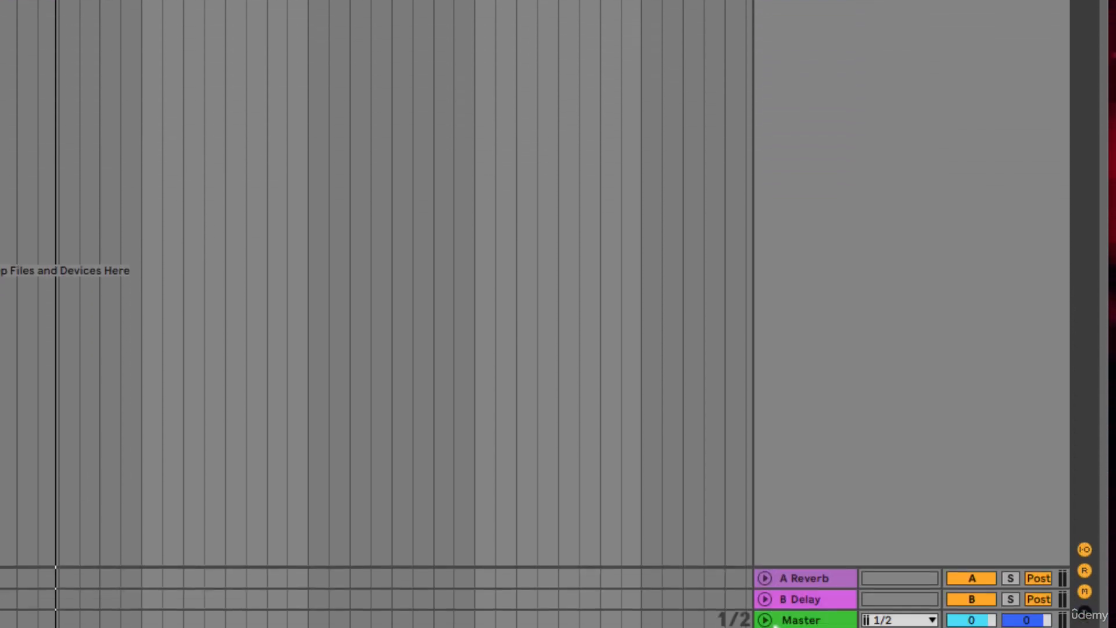
Turn solo on and off for 1 Audio and disarm the track from recording
{"action": "left_click", "coordinate": [799, 622]}
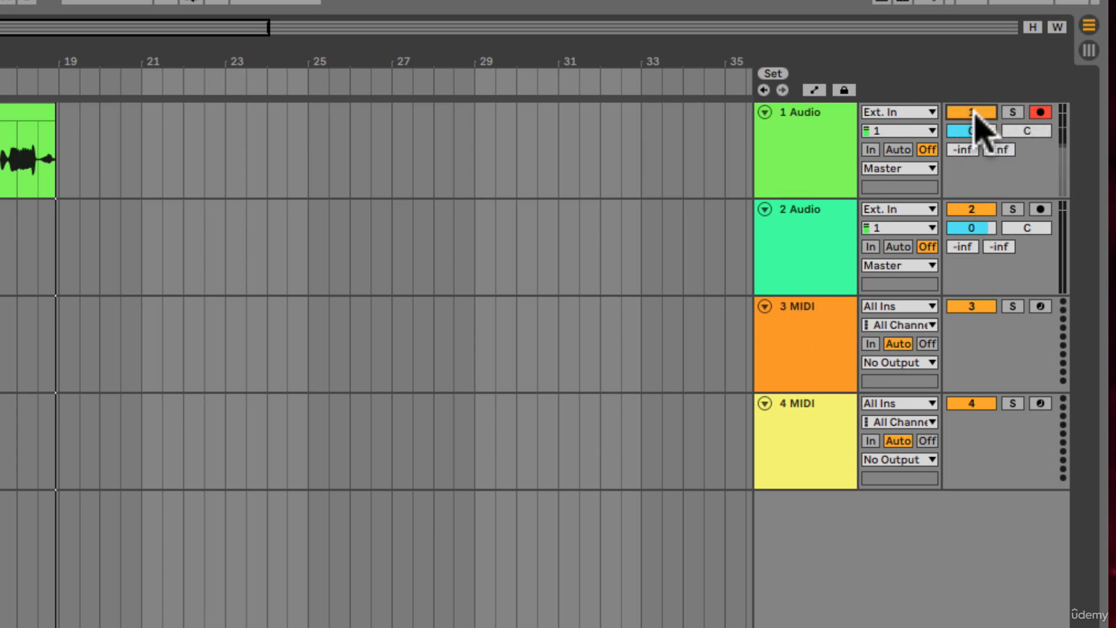
{"action": "left_click", "coordinate": [1013, 112]}
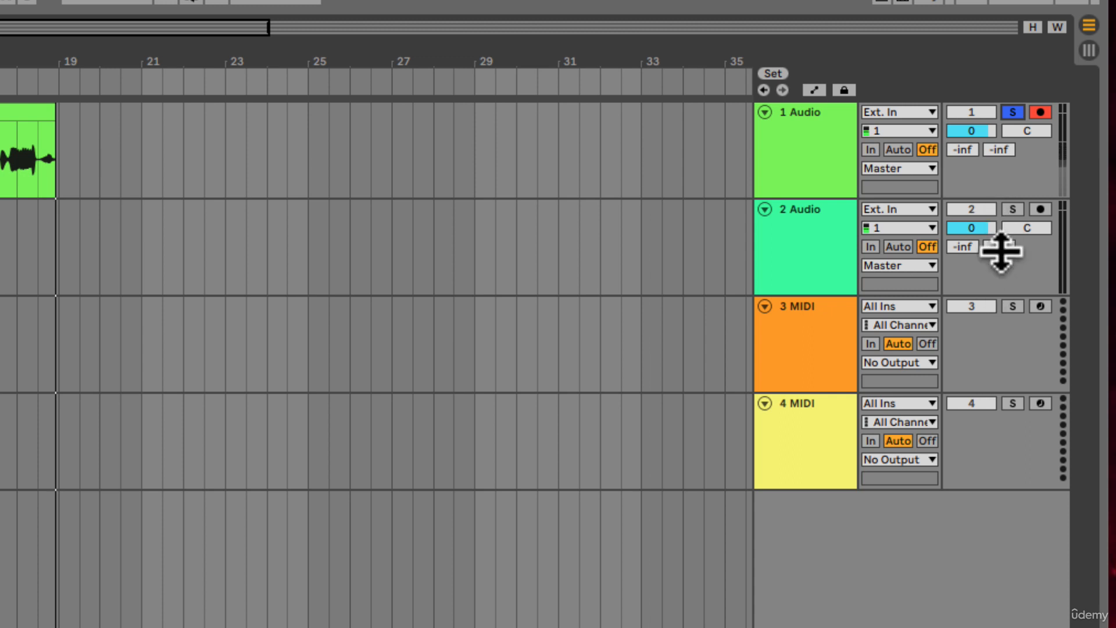
{"action": "left_click", "coordinate": [1012, 119]}
{"action": "left_click", "coordinate": [1015, 112]}
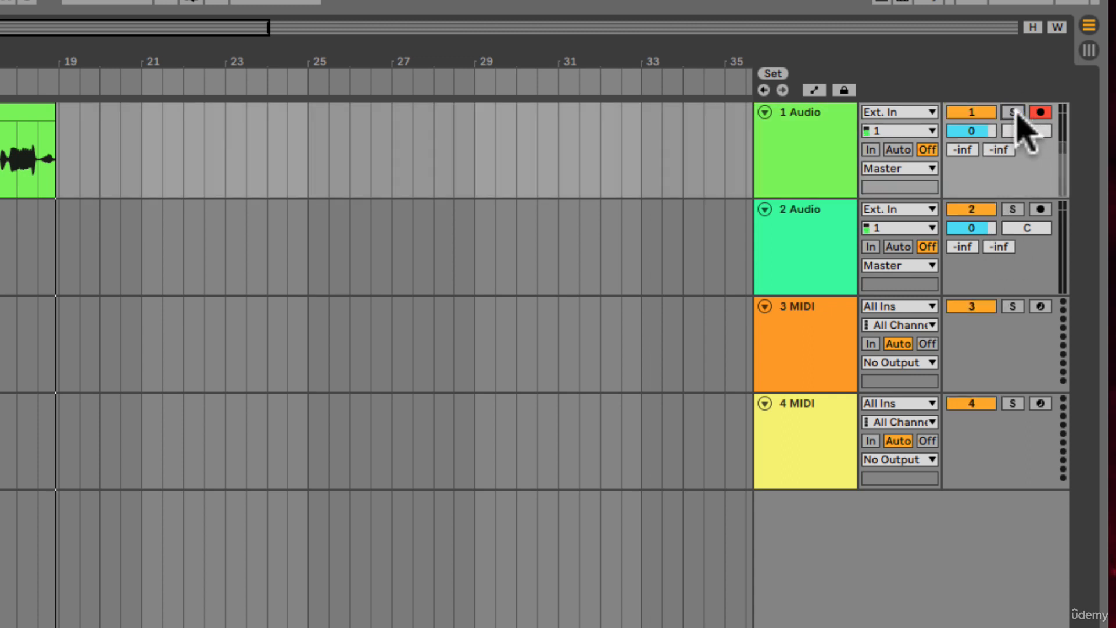
{"action": "left_click", "coordinate": [1040, 112]}
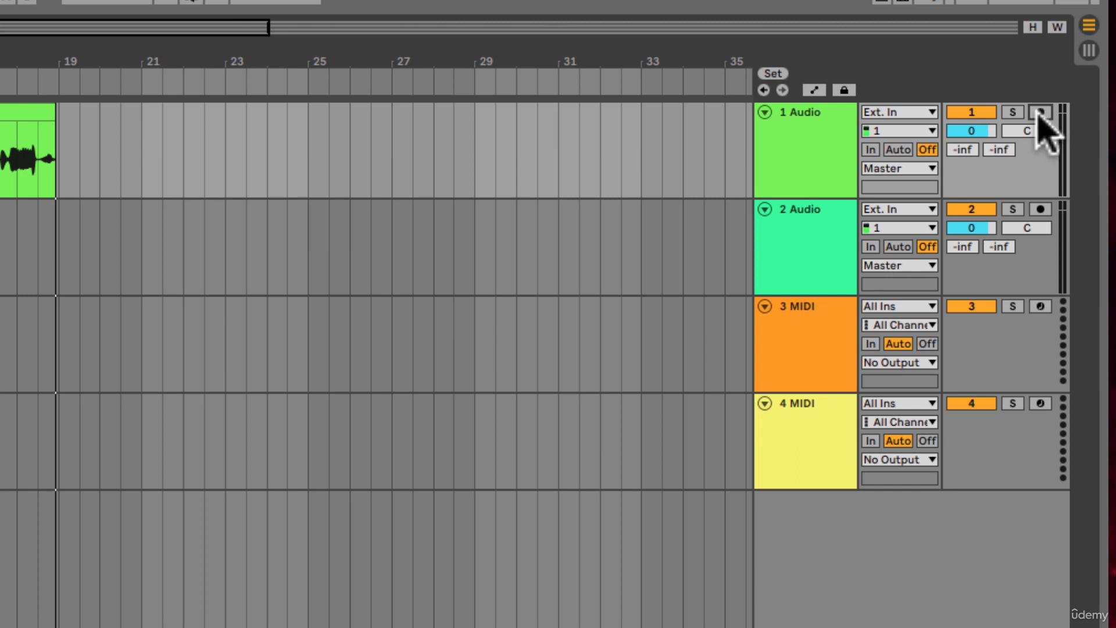
{"action": "left_click", "coordinate": [1040, 112]}
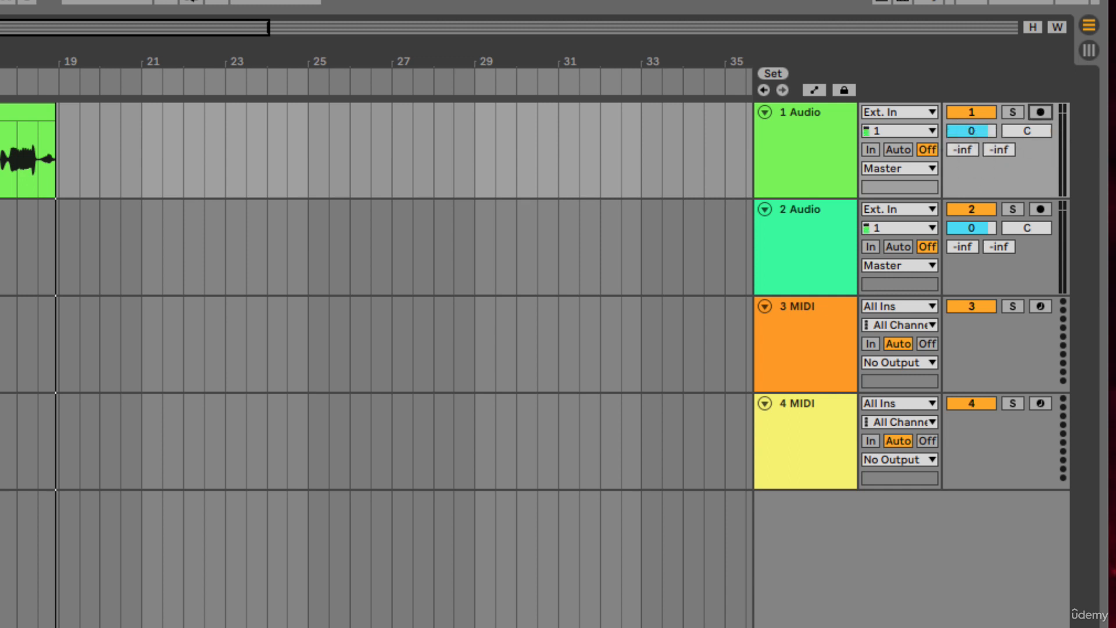
Lower the volume of 1 Audio to -5.1 dB
{"action": "left_click_drag", "start_coordinate": [971, 131], "coordinate": [971, 176]}
{"action": "mouse_move", "coordinate": [971, 131]}
{"action": "left_mouse_down"}
{"action": "mouse_move", "coordinate": [971, 151]}
{"action": "mouse_move", "coordinate": [971, 133]}
{"action": "left_mouse_up"}
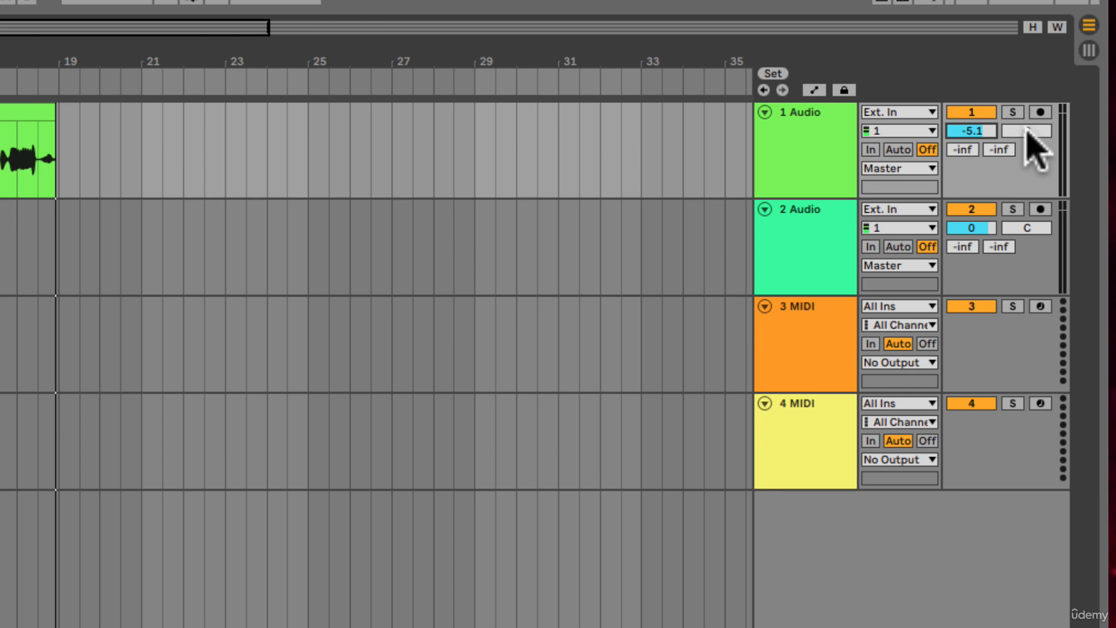
Pan 1 Audio to 50L, to 50R and back to centre, and reset its volume to 0 dB
{"action": "left_click_drag", "start_coordinate": [1026, 129], "coordinate": [1026, 155]}
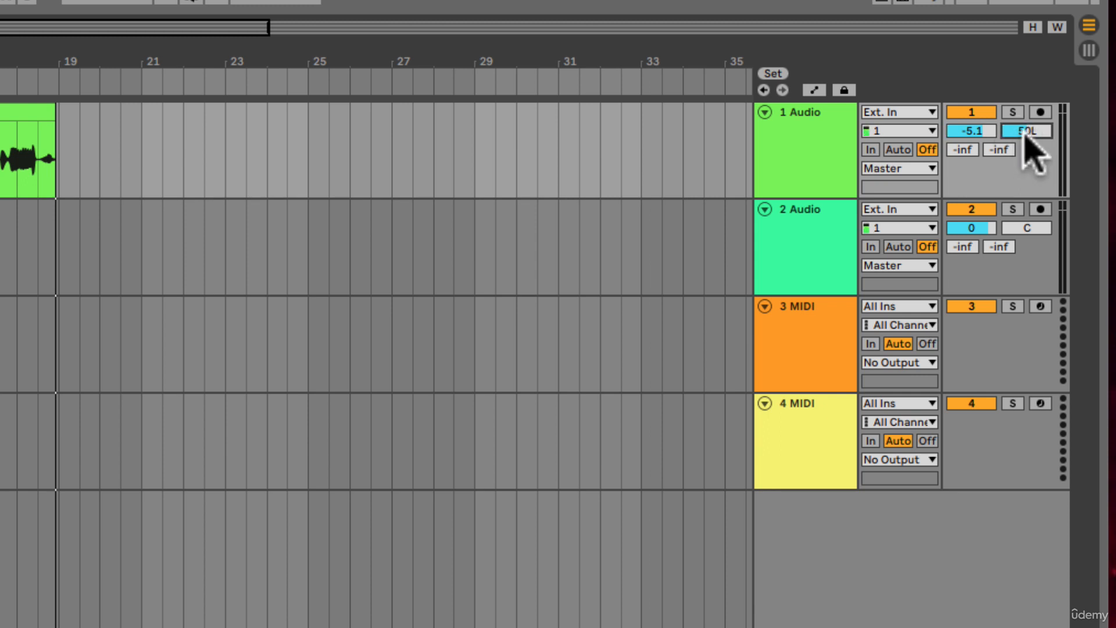
{"action": "left_click_drag", "start_coordinate": [1024, 132], "coordinate": [1025, 72]}
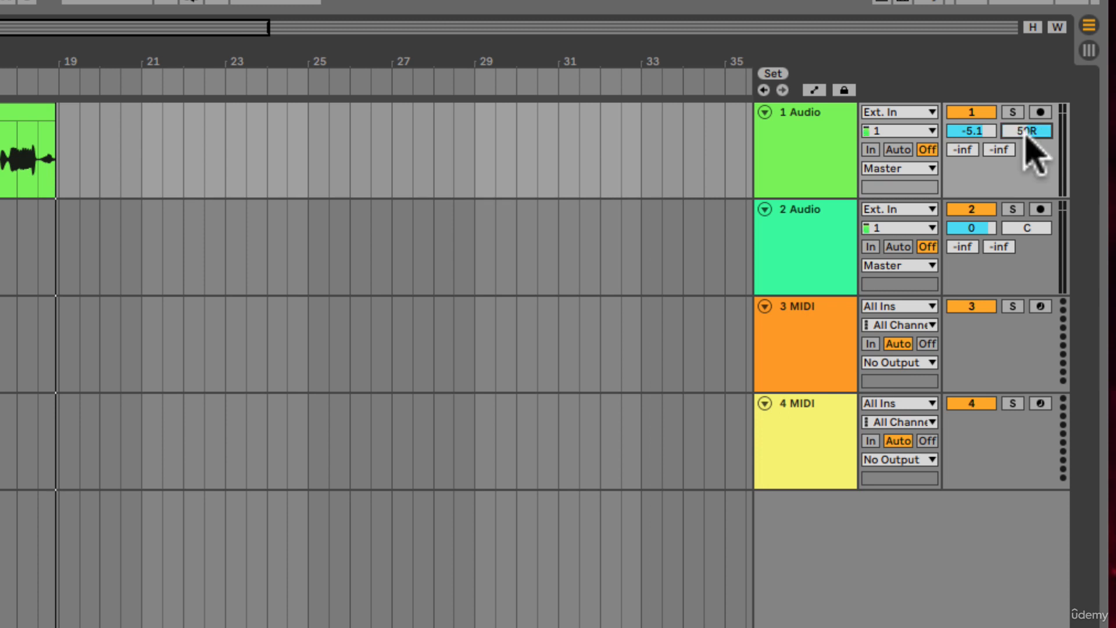
{"action": "left_click_drag", "start_coordinate": [1025, 129], "coordinate": [1026, 139]}
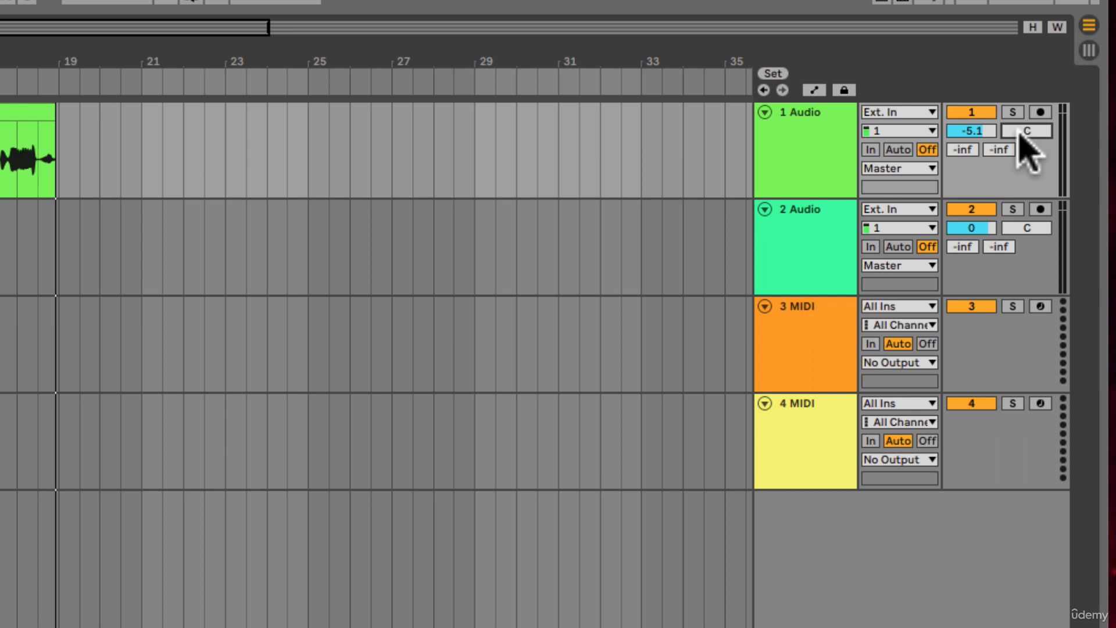
{"action": "left_click_drag", "start_coordinate": [1019, 132], "coordinate": [959, 143]}
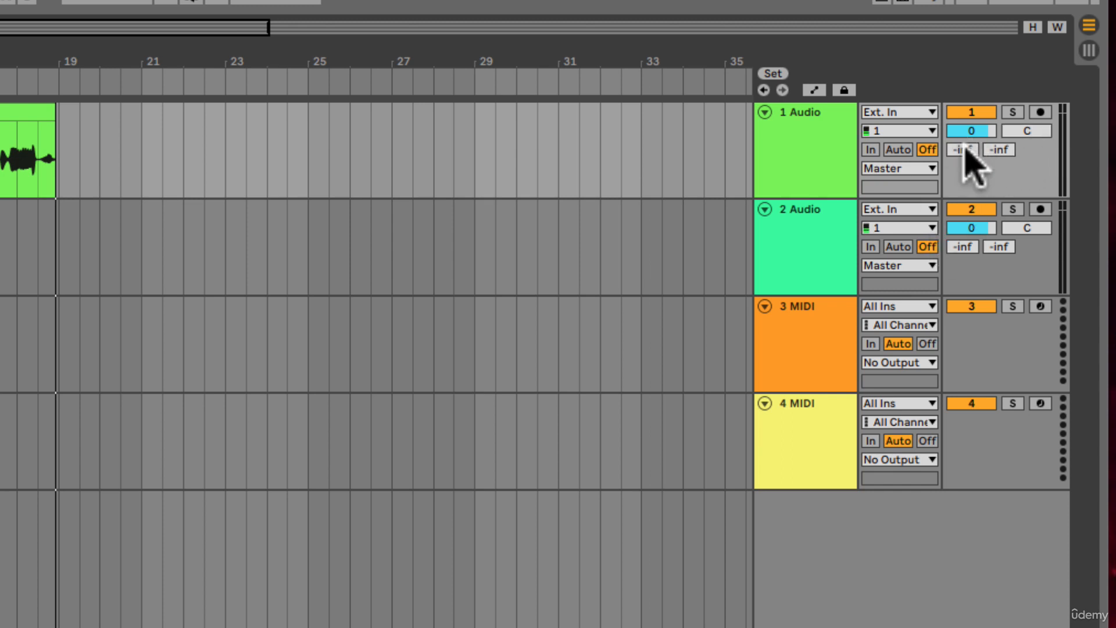
{"action": "mouse_move", "coordinate": [961, 150]}
{"action": "left_mouse_down"}
{"action": "mouse_move", "coordinate": [962, 132]}
{"action": "mouse_move", "coordinate": [962, 150]}
{"action": "left_mouse_up"}
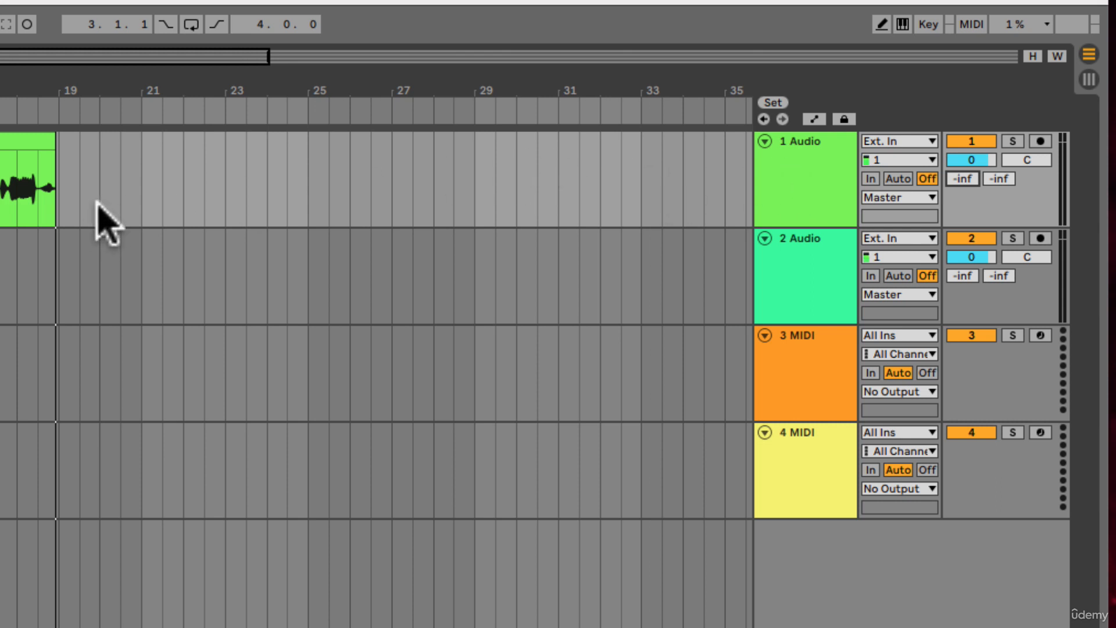
Delete the recorded audio clip from the 1 Audio track
{"action": "left_click", "coordinate": [25, 141]}
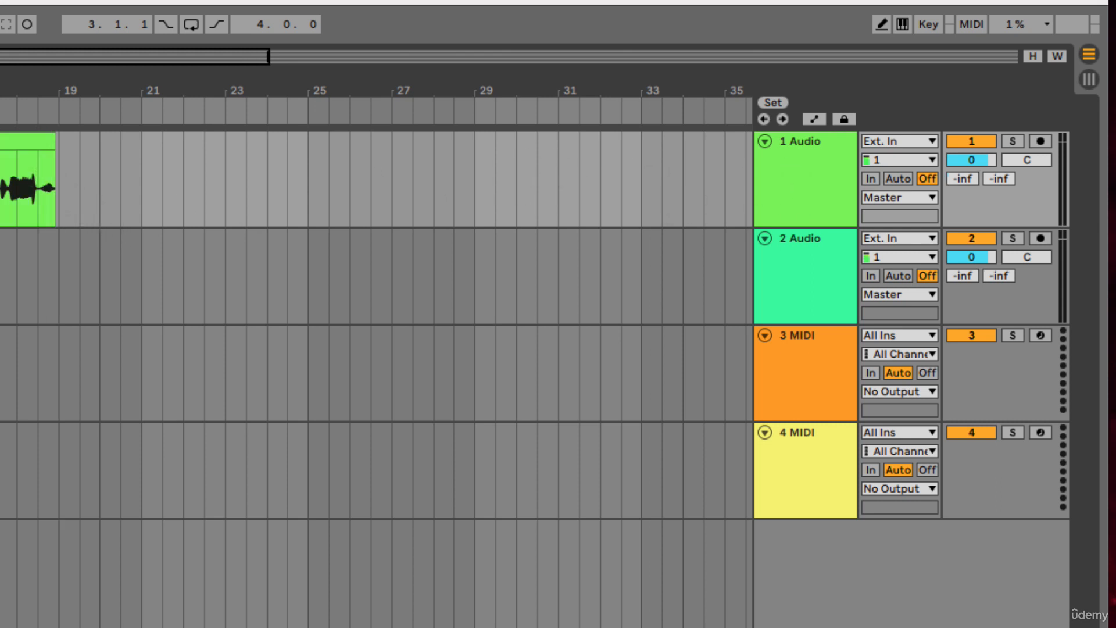
{"action": "key", "text": "Delete"}
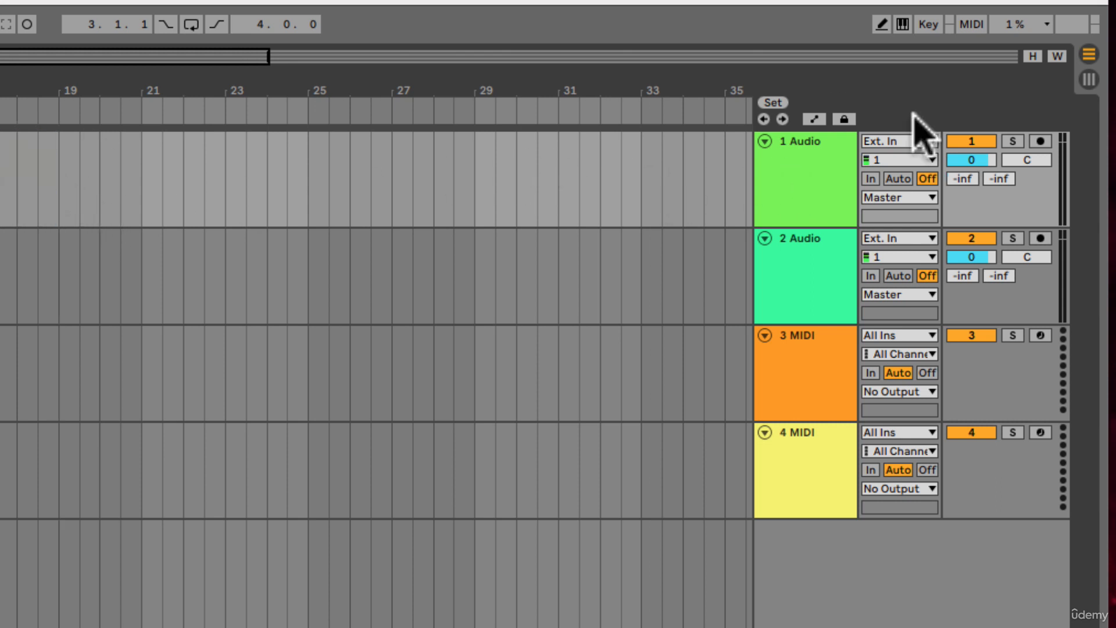